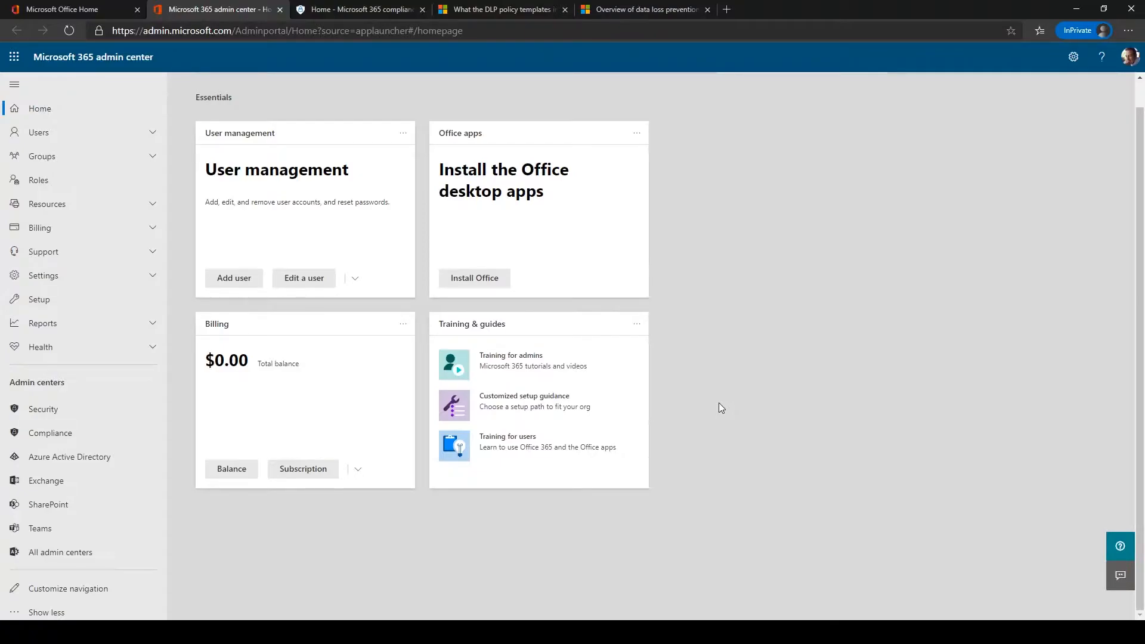
# Open the Data loss prevention solution in the Microsoft 365 compliance center
pyautogui.click(50, 433)
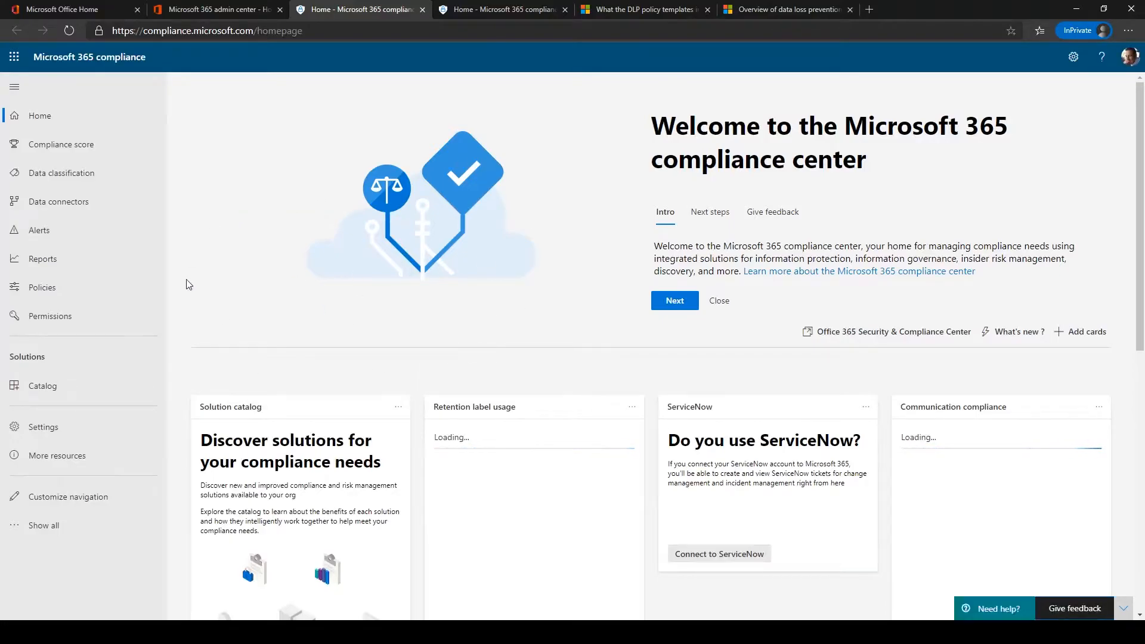
pyautogui.click(41, 527)
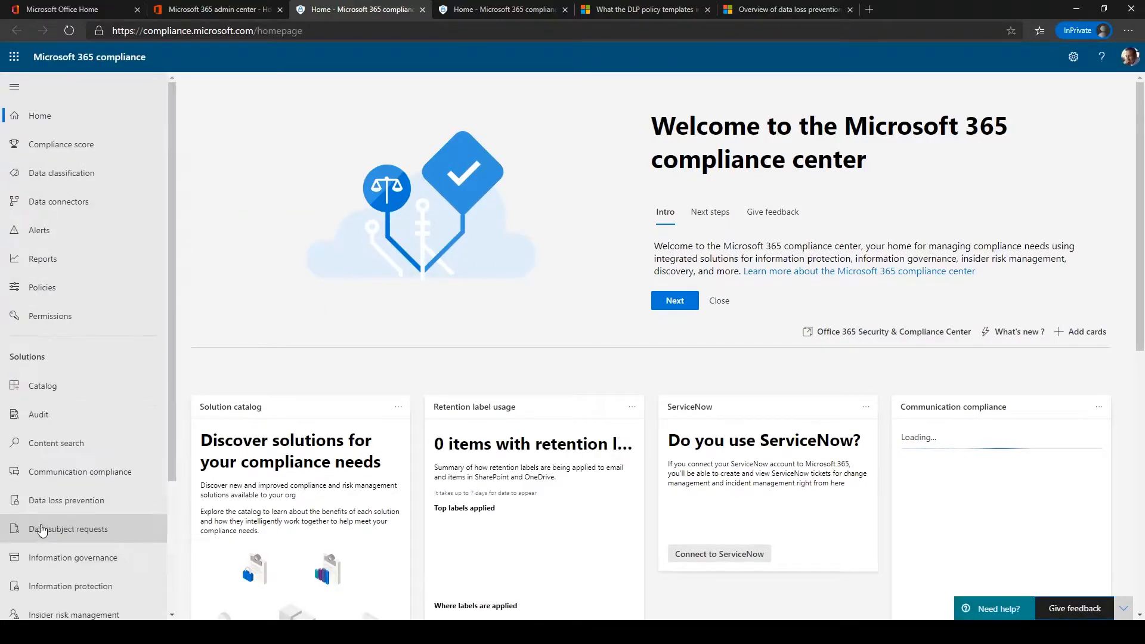
pyautogui.scroll(-1, 83, 358)
pyautogui.scroll(-1, 83, 381)
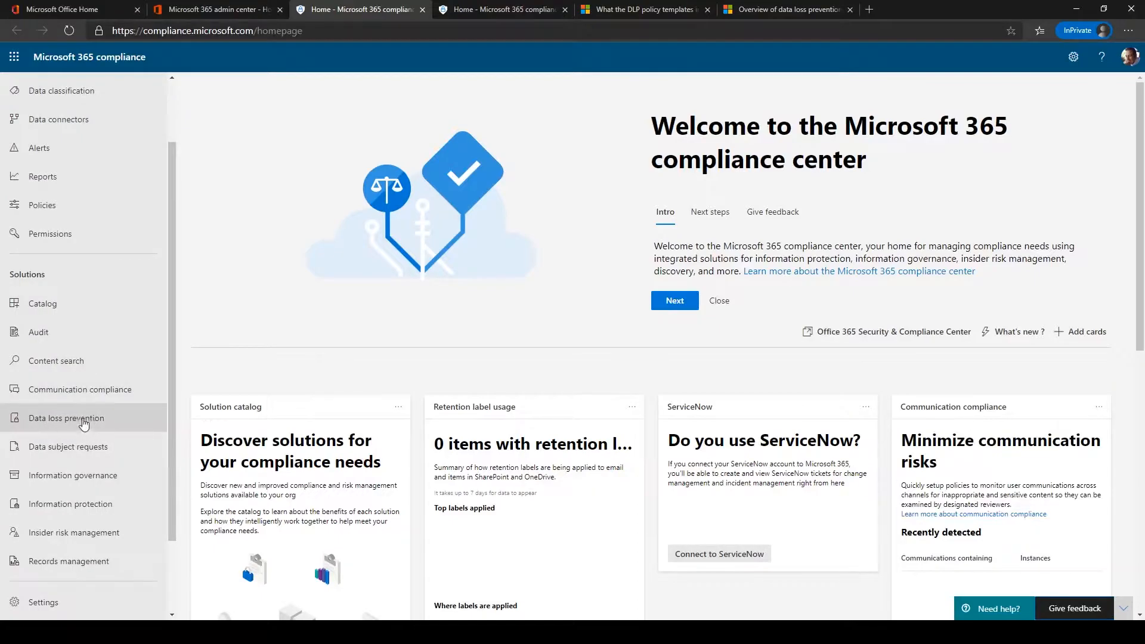
pyautogui.click(71, 424)
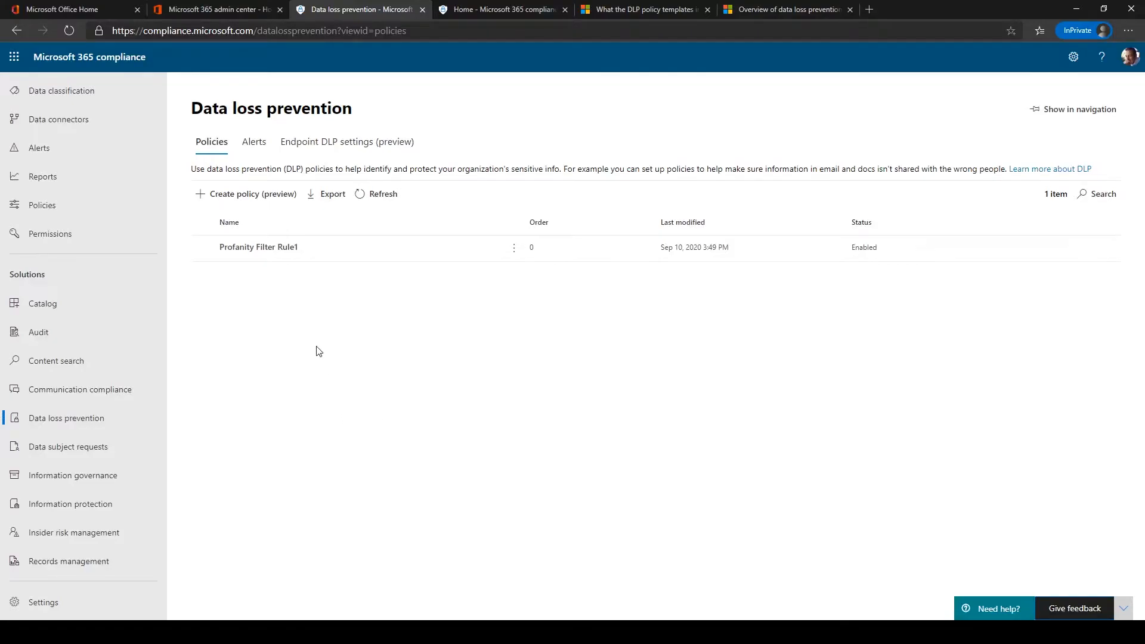
# Start a new DLP policy from the Financial template Australia Financial Data, keeping its default name and description
pyautogui.click(226, 197)
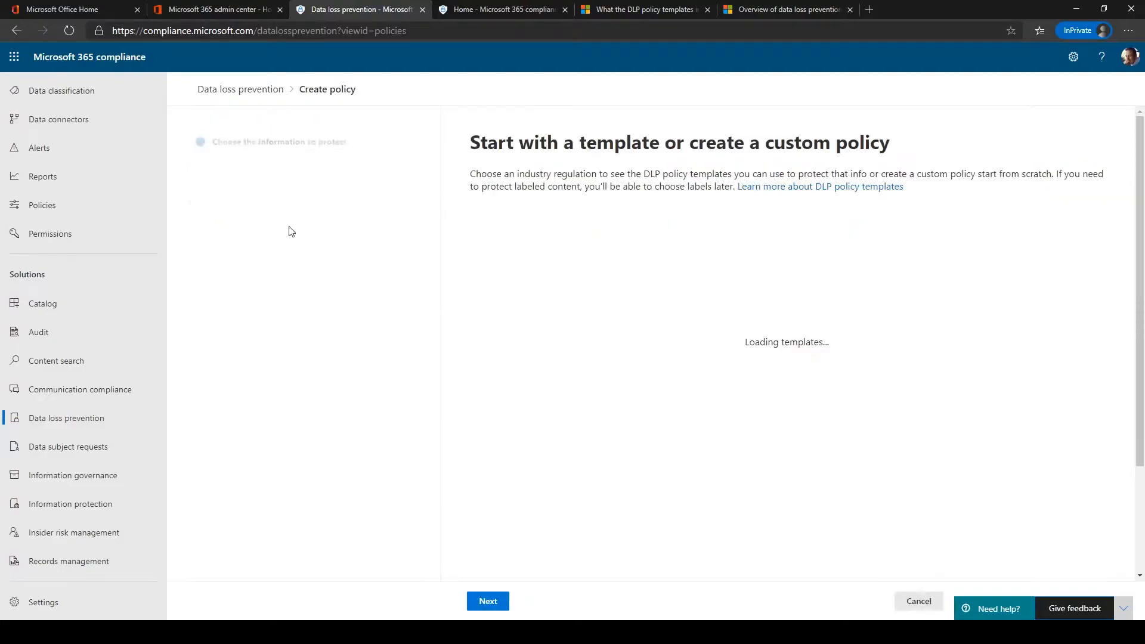
pyautogui.click(536, 298)
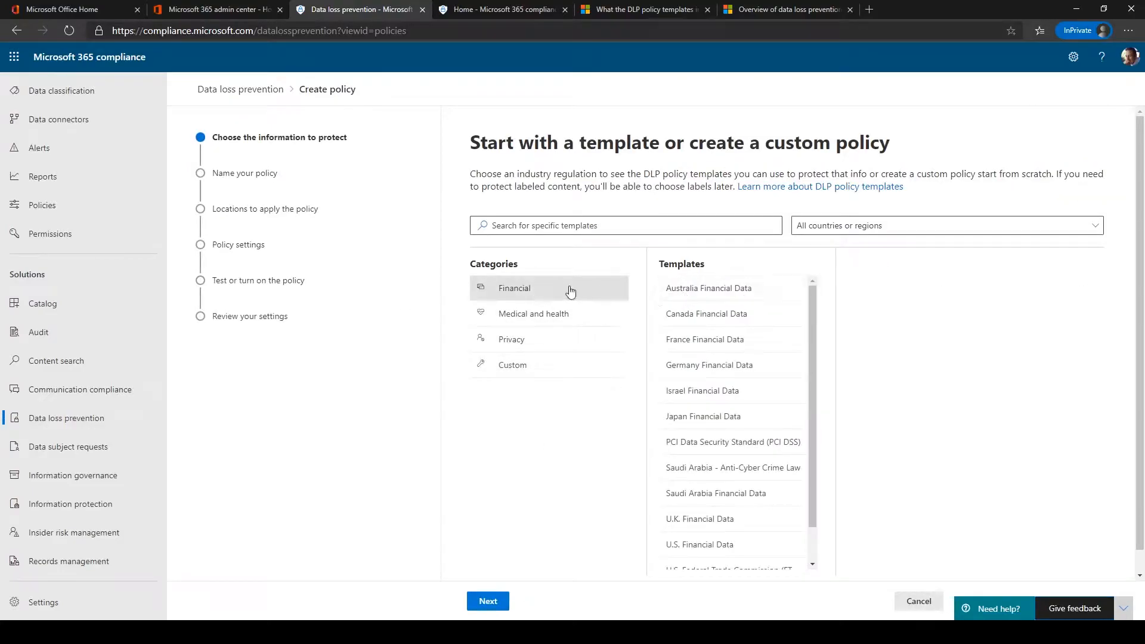
pyautogui.click(726, 295)
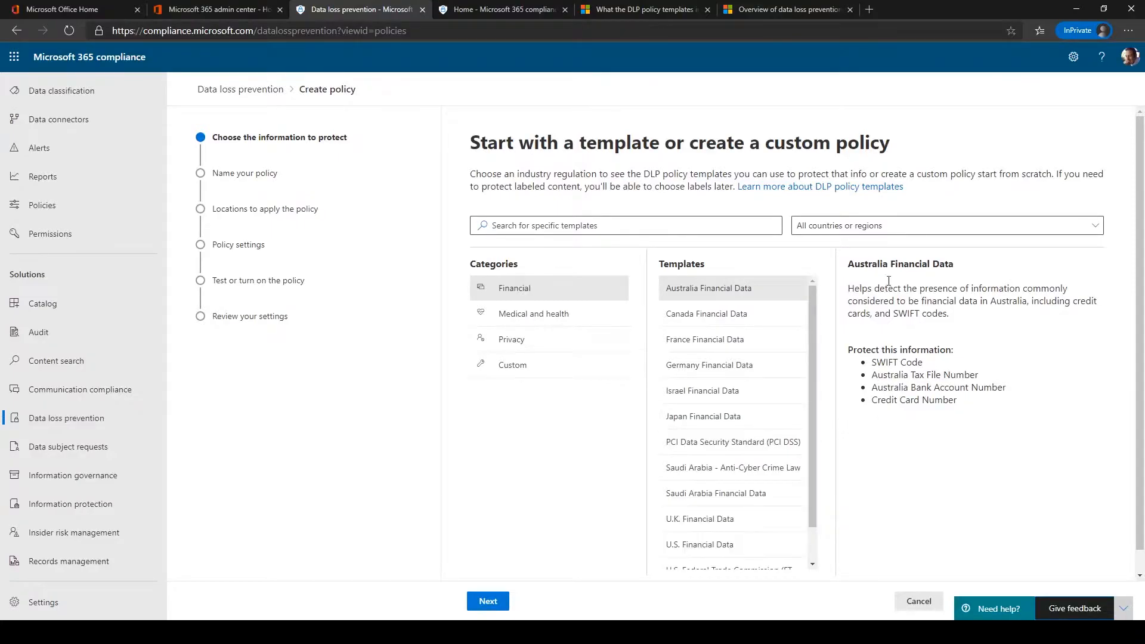
pyautogui.click(490, 602)
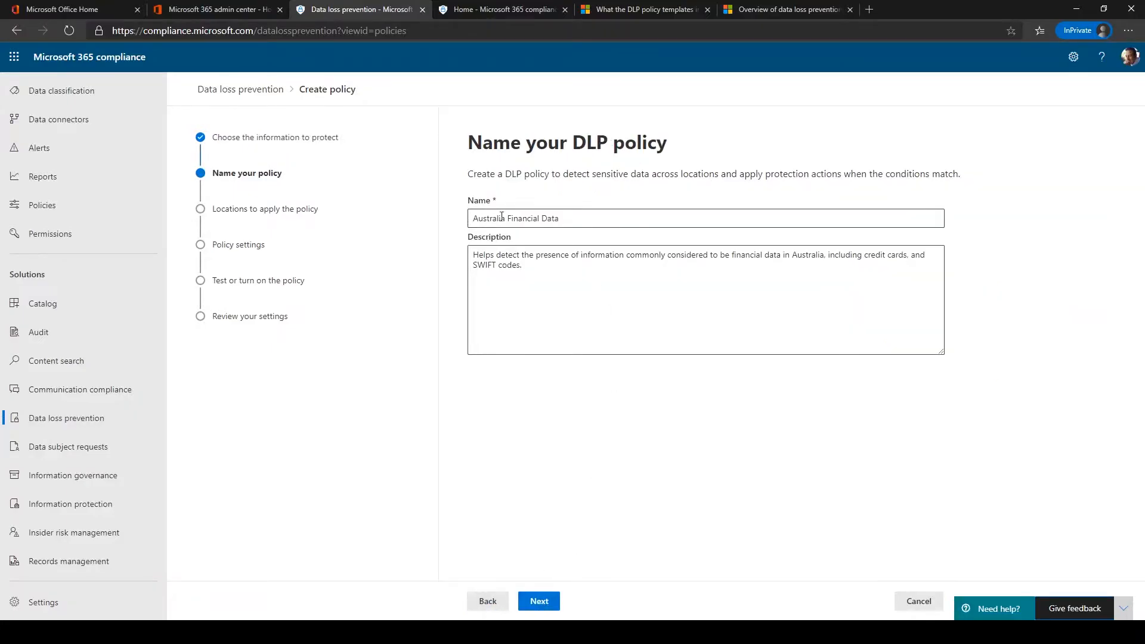
pyautogui.click(539, 602)
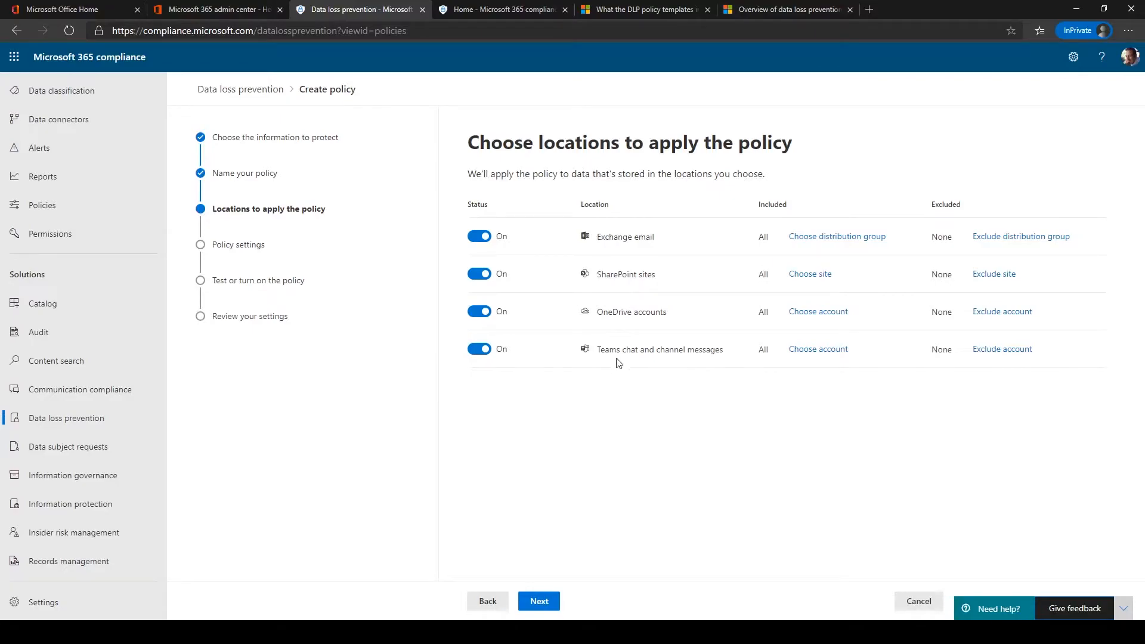
# Accept all four locations and the template's default settings, protection actions and access options for the Australia Financial Data policy
pyautogui.click(538, 603)
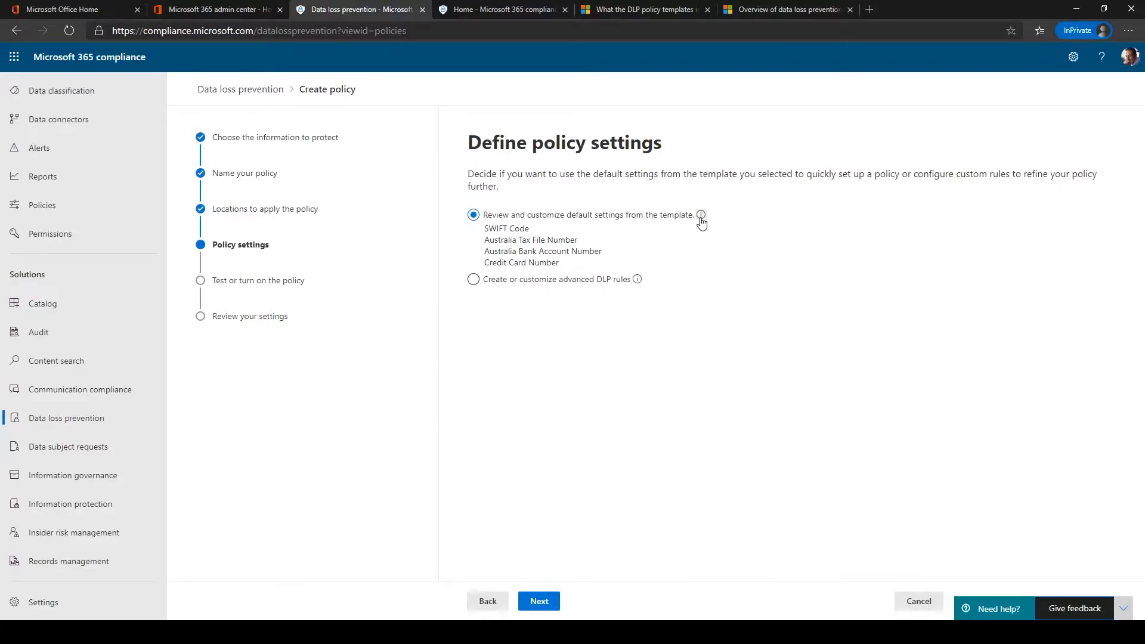
pyautogui.click(540, 602)
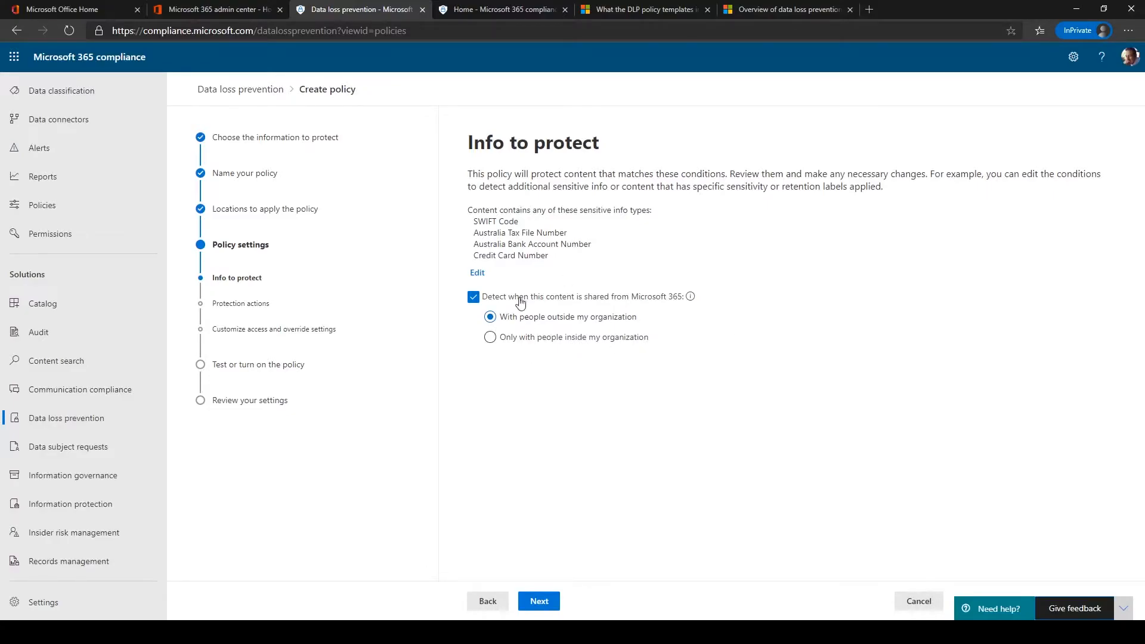
pyautogui.click(539, 602)
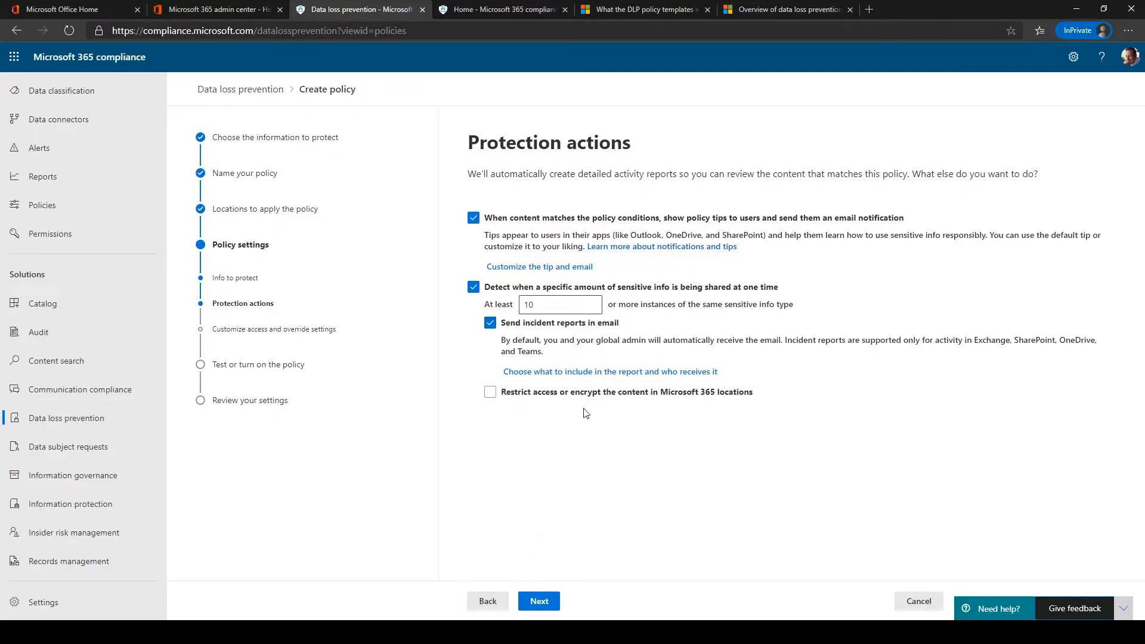
pyautogui.click(543, 606)
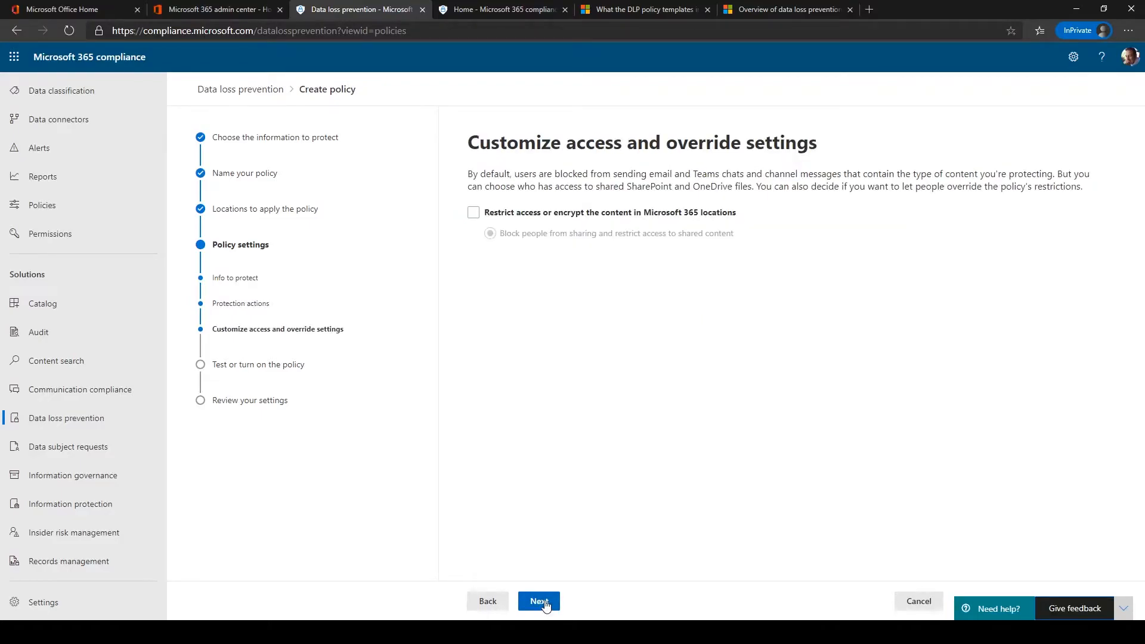
pyautogui.click(545, 605)
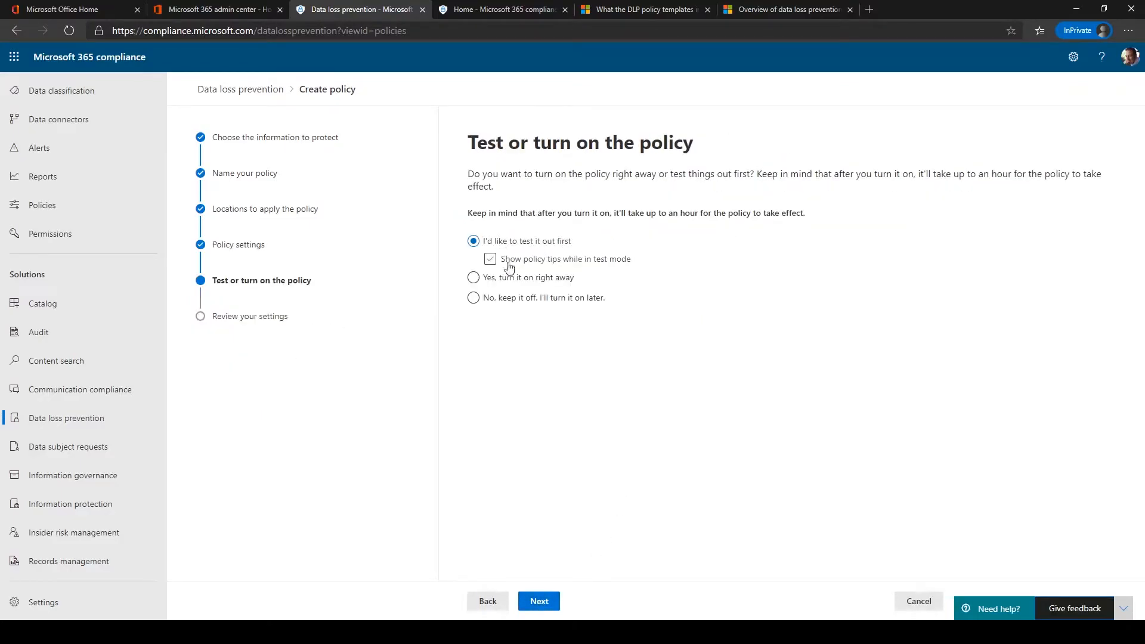
# Set the Australia Financial Data policy to turn on right away, submit it and return to the policy list
pyautogui.click(509, 284)
pyautogui.click(542, 604)
pyautogui.click(544, 602)
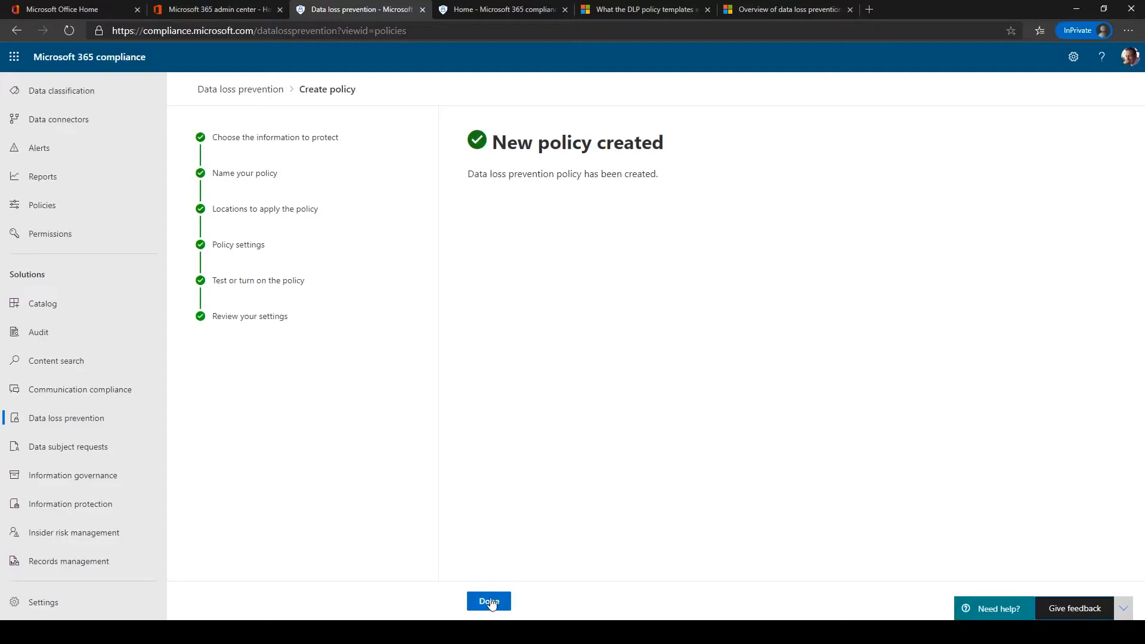
pyautogui.click(497, 601)
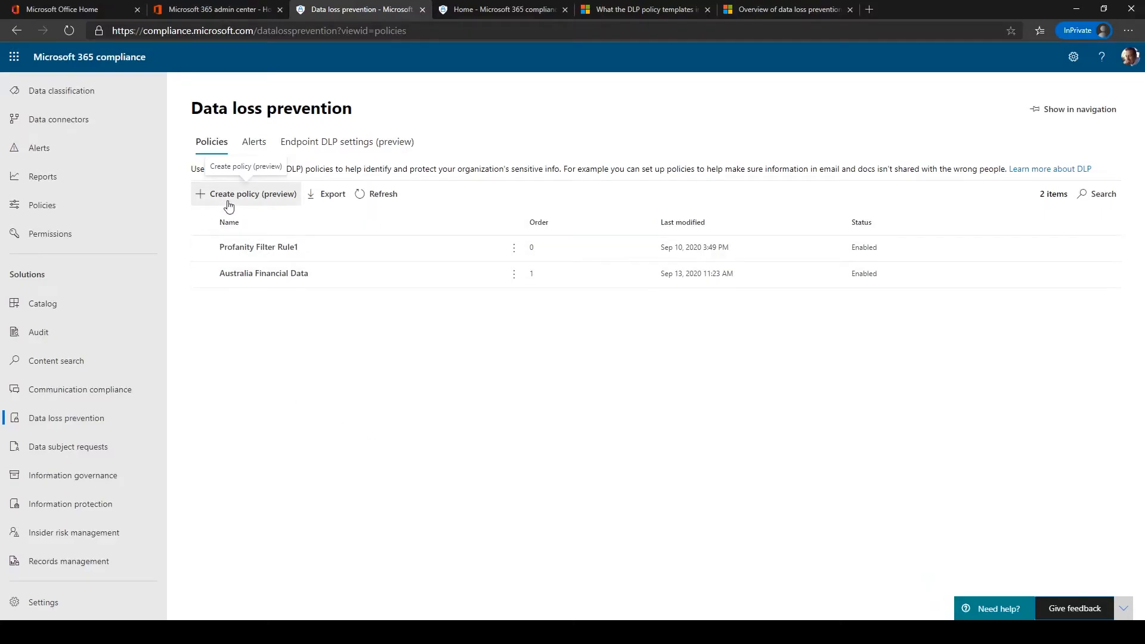
# Start another DLP policy from the Medical and health template Australia Health Records Act (HRIP Act), keeping its default name and description
pyautogui.click(254, 196)
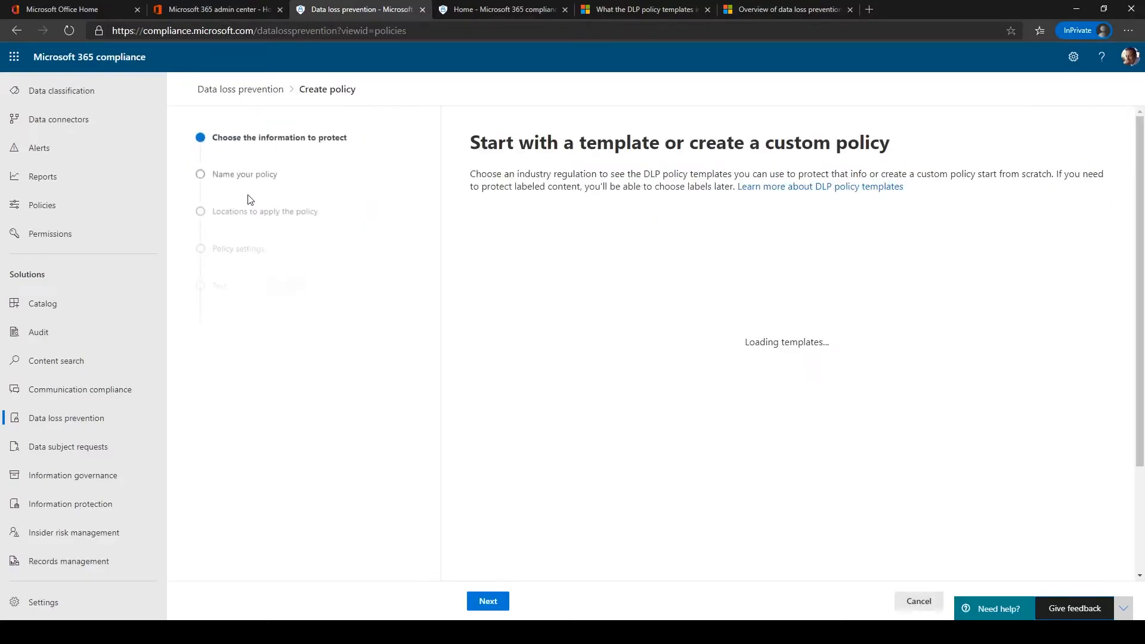
pyautogui.click(544, 316)
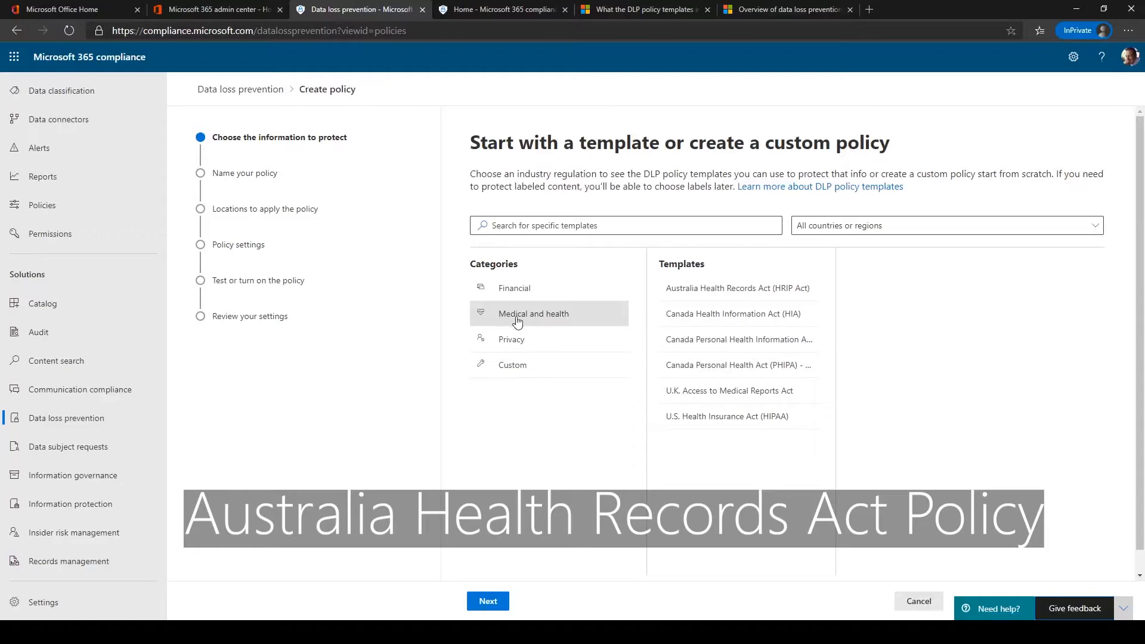
pyautogui.click(737, 289)
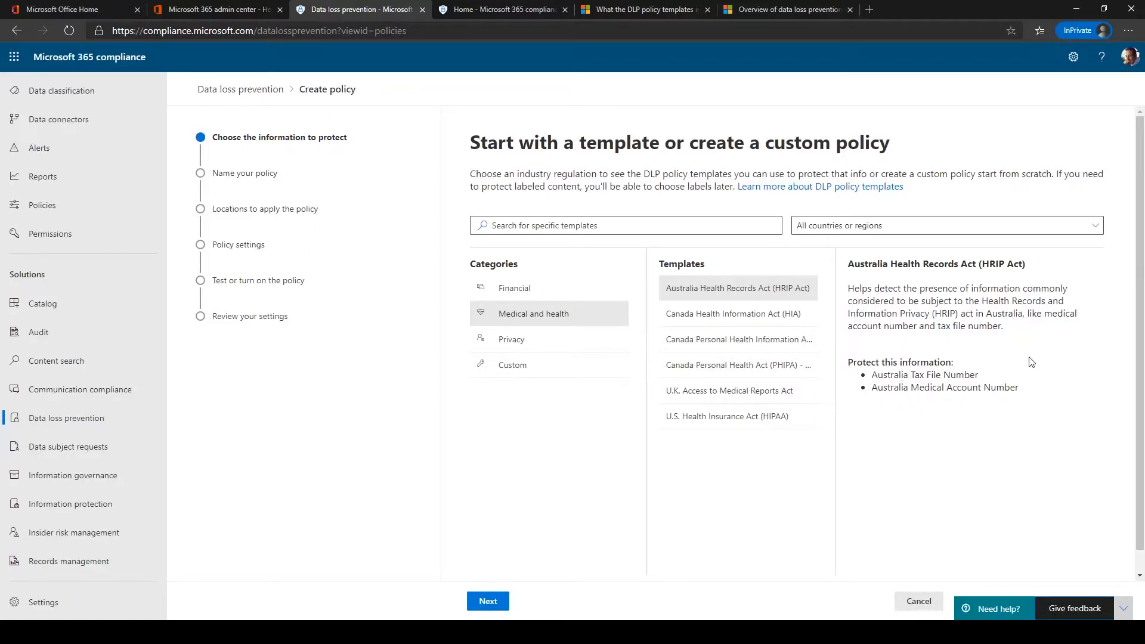
pyautogui.click(494, 607)
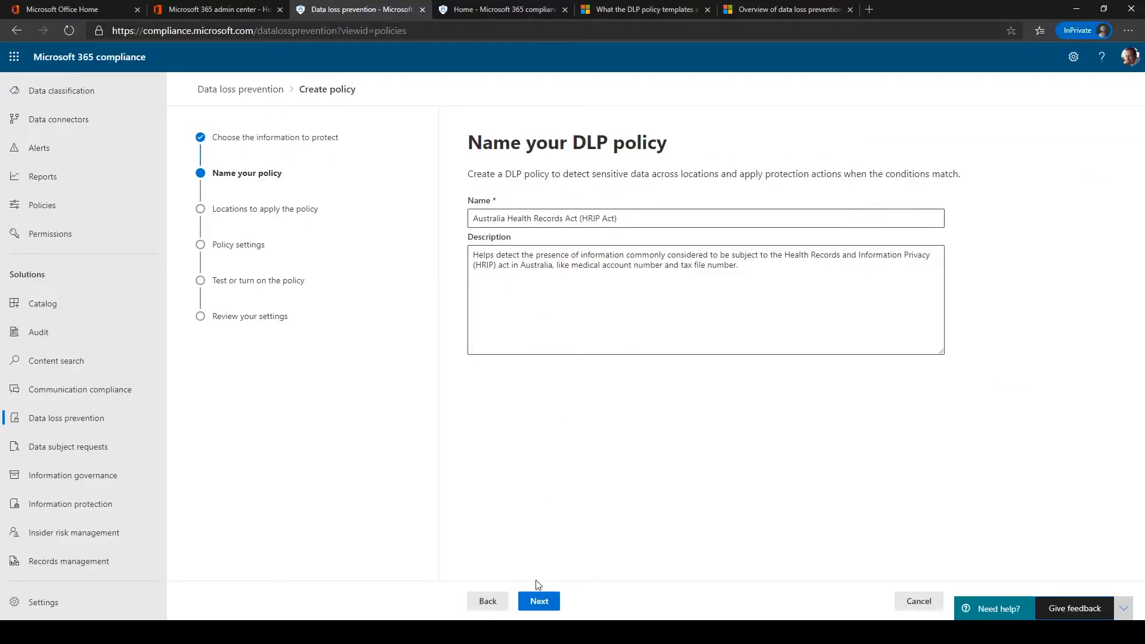
pyautogui.click(545, 606)
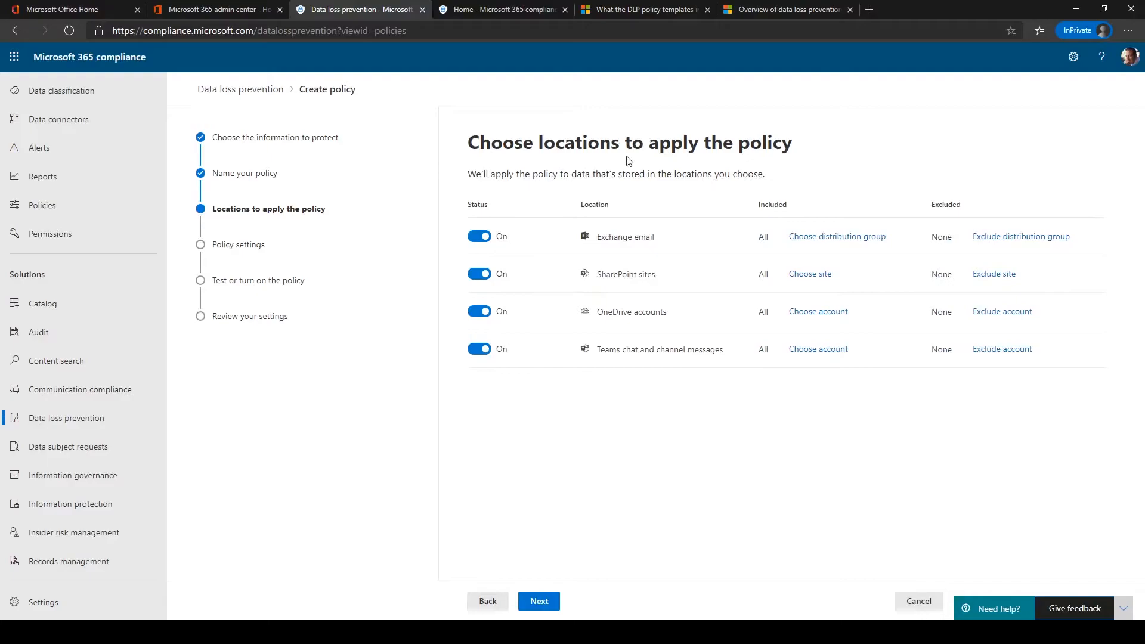
# Keep all default locations, sensitive info conditions, protection actions and access settings for the Australia Health Records Act policy
pyautogui.click(541, 603)
pyautogui.click(541, 603)
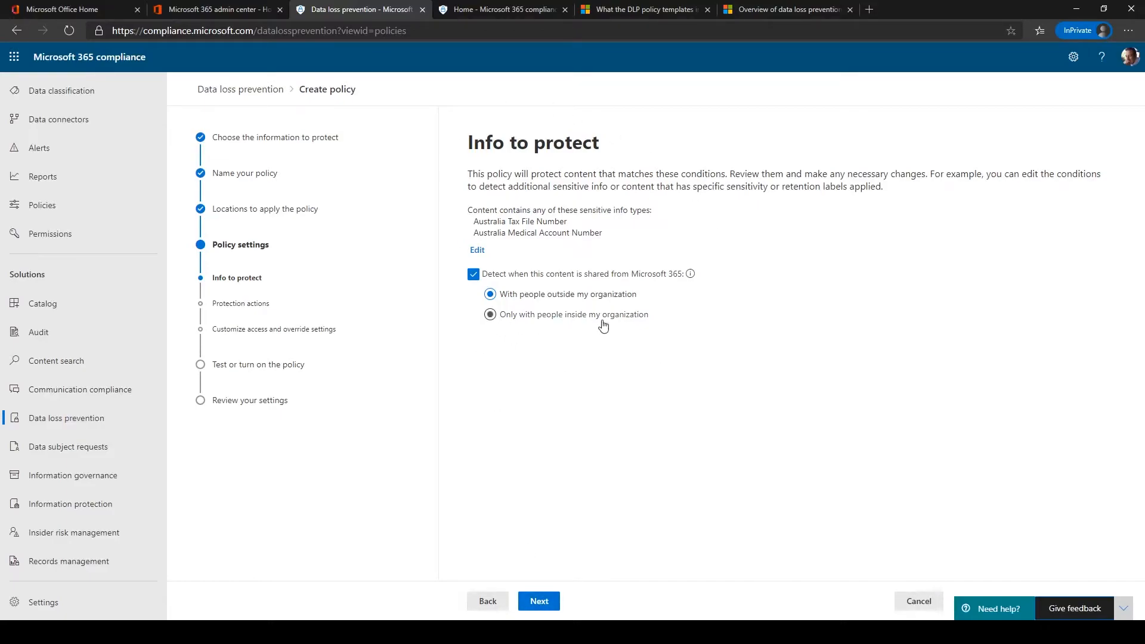
pyautogui.click(545, 605)
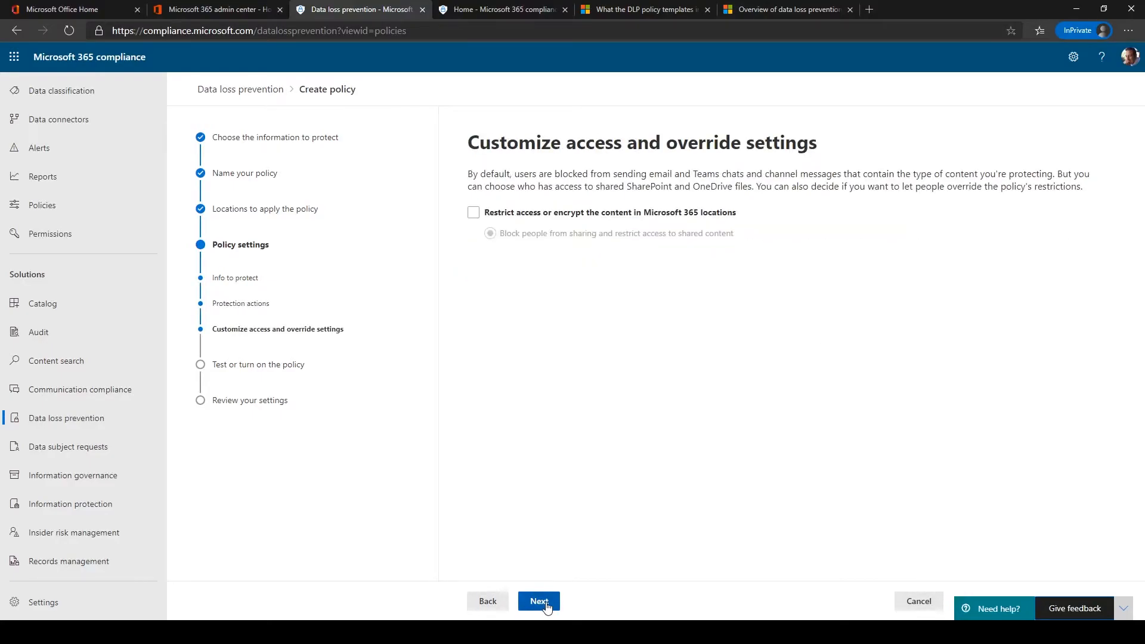
pyautogui.click(546, 606)
# Choose to turn on the Australia Health Records Act policy right away, submit it and close the wizard
pyautogui.click(503, 277)
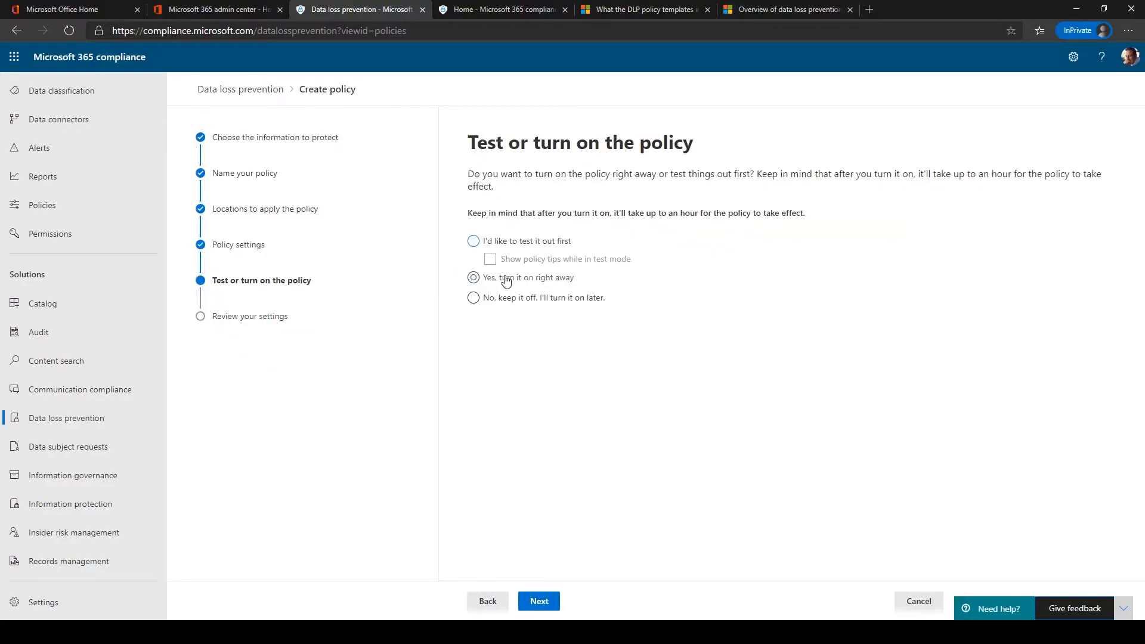
pyautogui.click(545, 599)
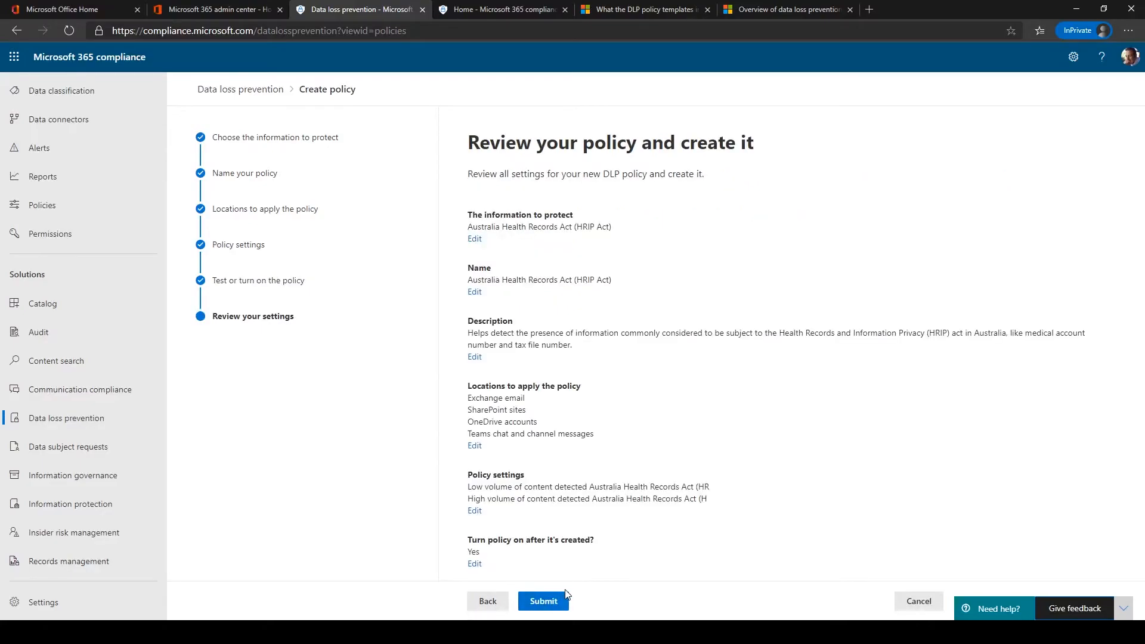
pyautogui.click(544, 602)
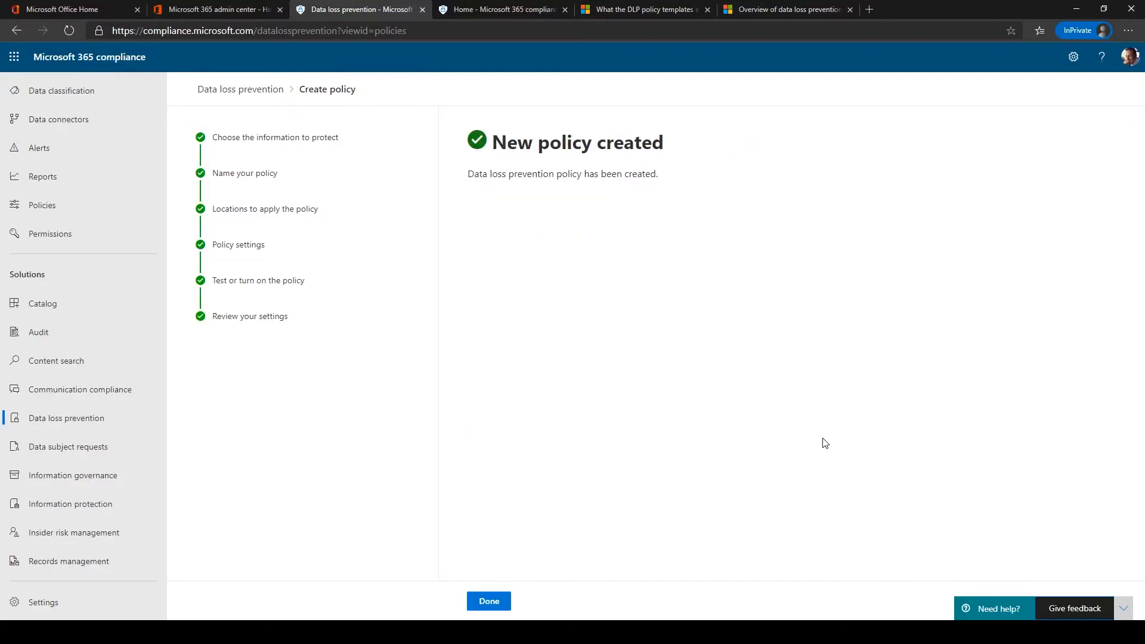
pyautogui.click(492, 602)
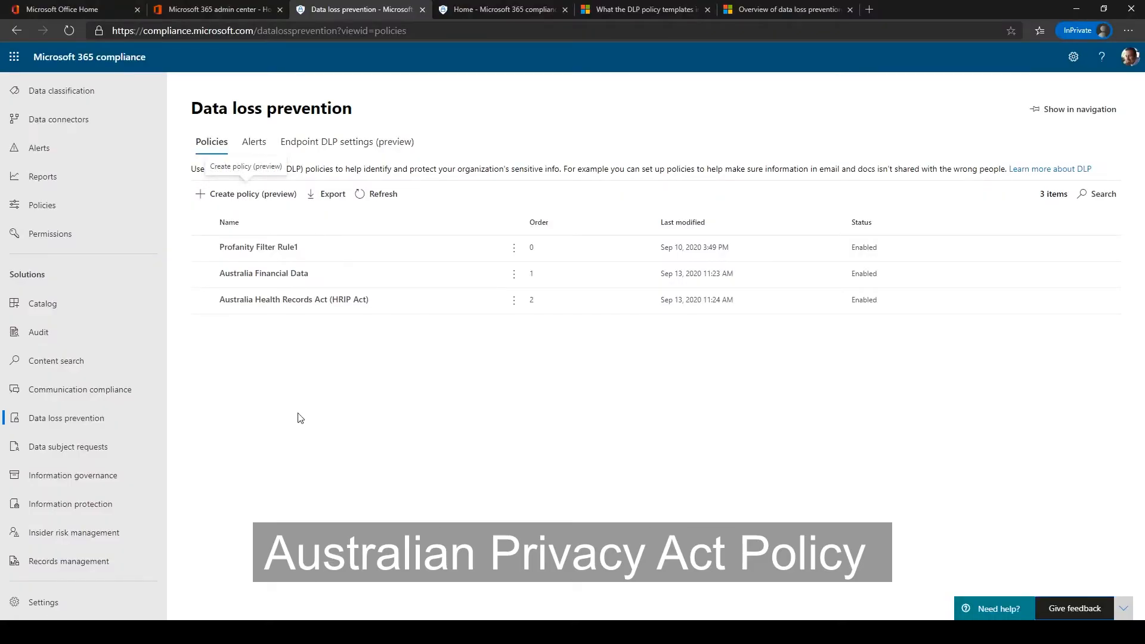
# Start a third DLP policy from the Privacy template Australia Privacy Act, keeping its default name and description
pyautogui.click(245, 194)
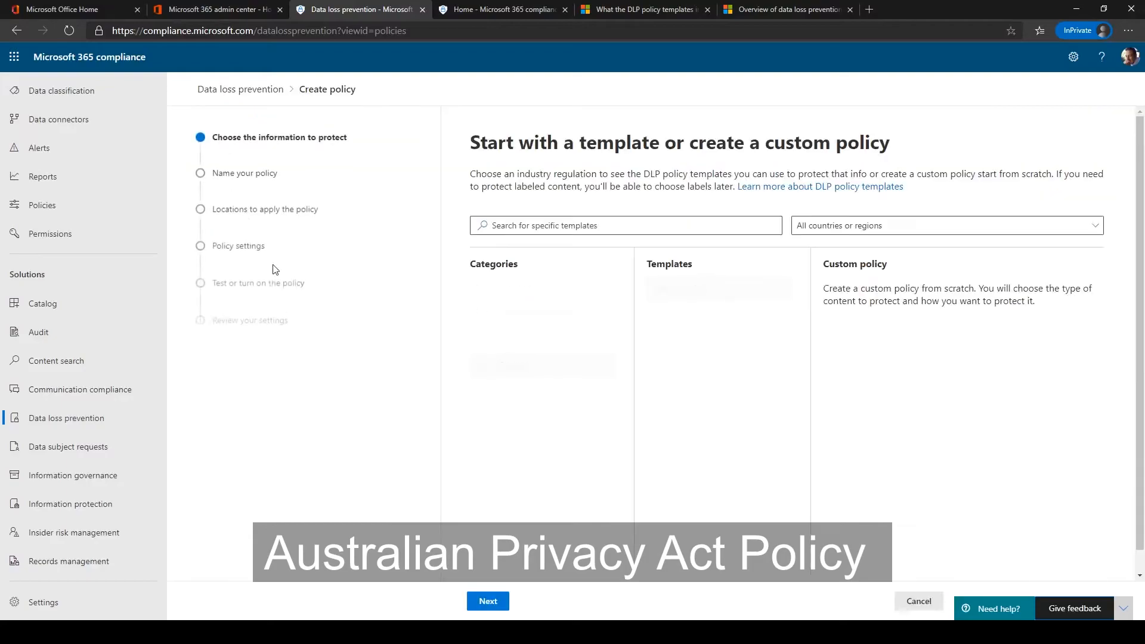
pyautogui.click(516, 341)
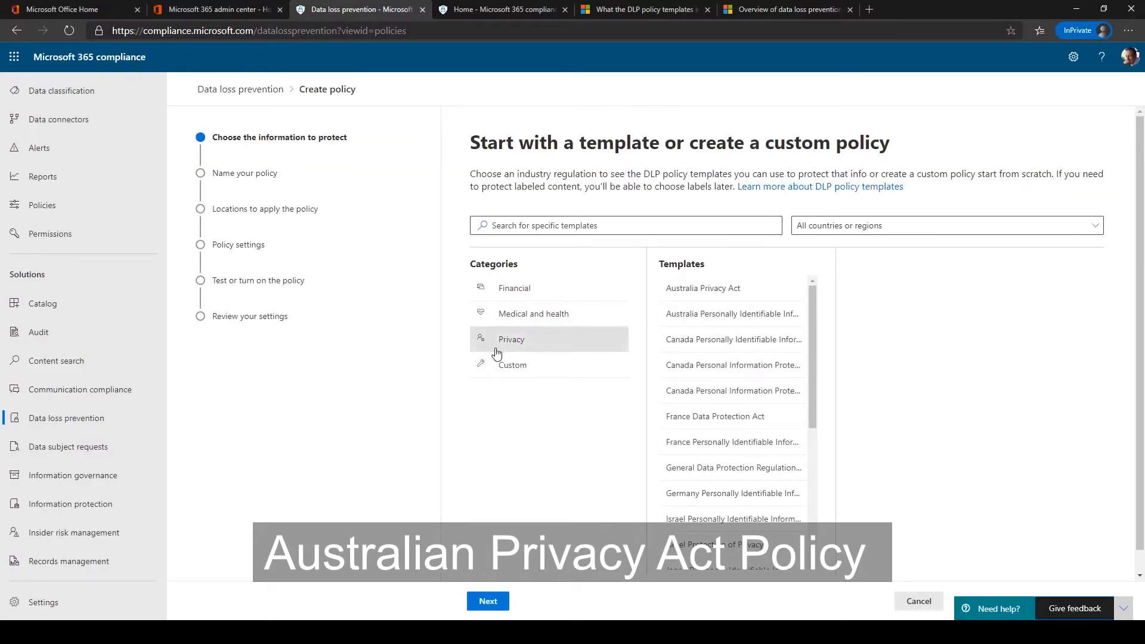
pyautogui.click(704, 291)
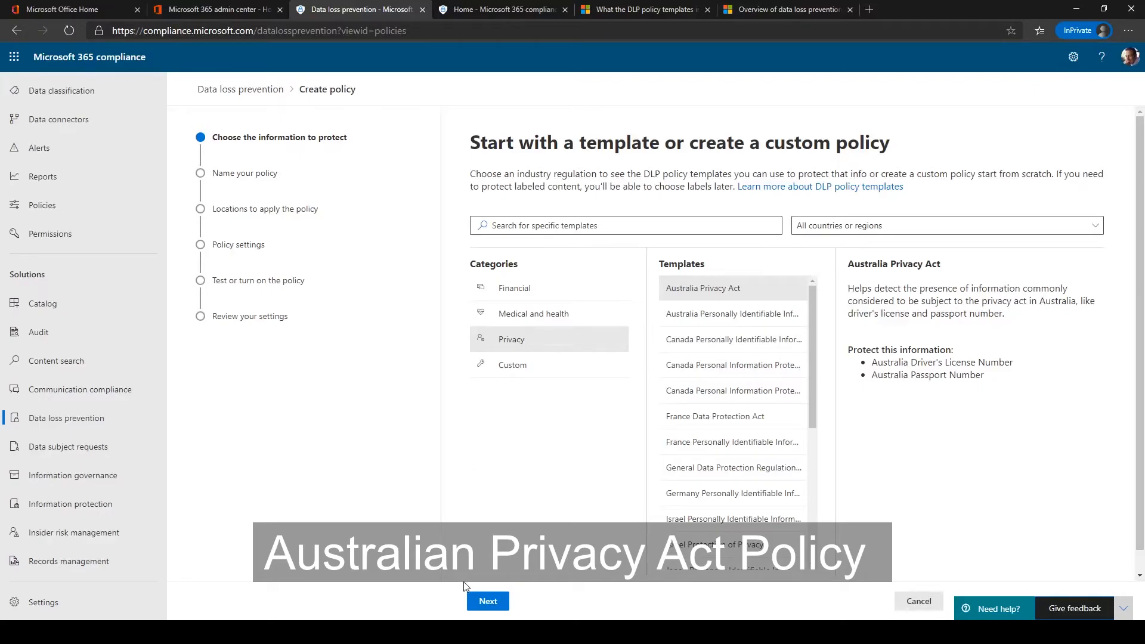
pyautogui.click(486, 602)
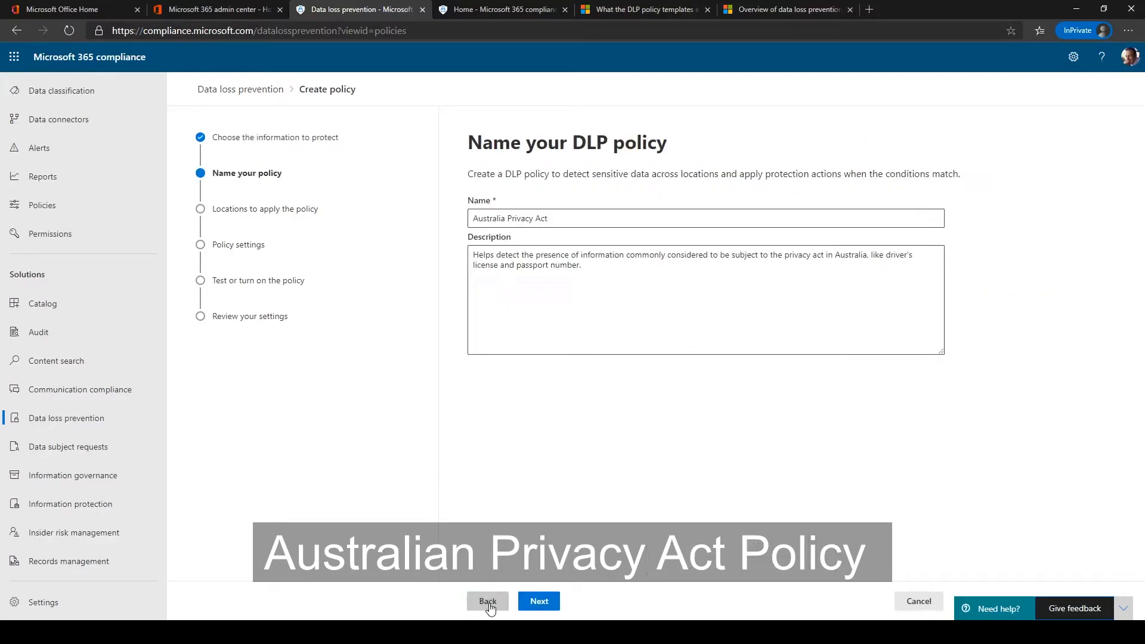
pyautogui.click(539, 602)
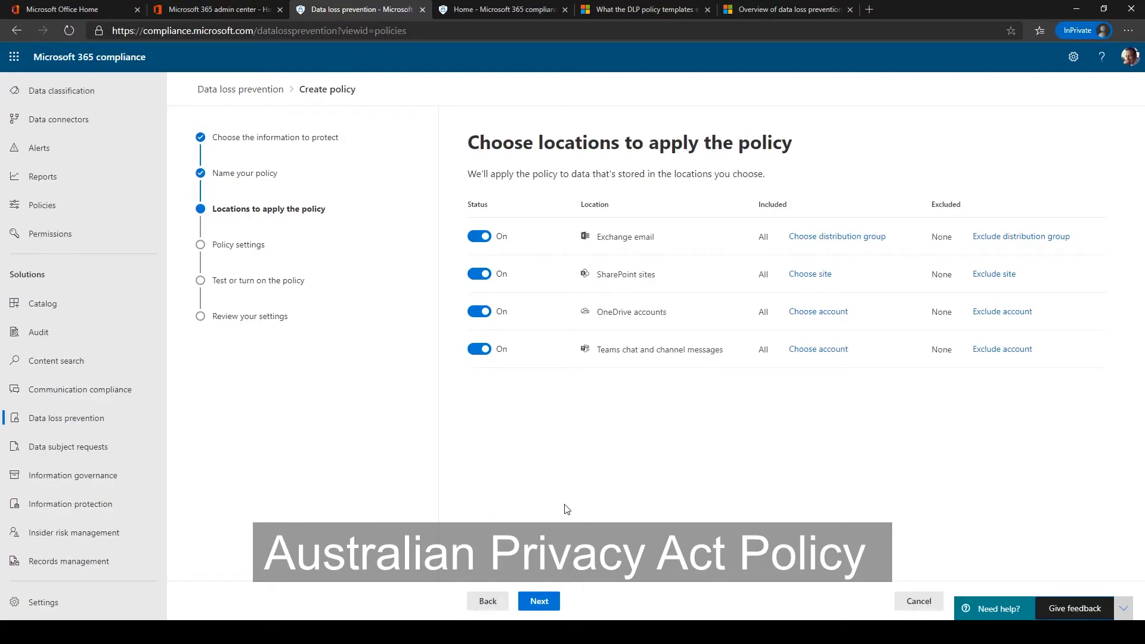
# Accept the default locations, template settings, external sharing detection, protection actions and access options for the Australia Privacy Act policy
pyautogui.click(540, 603)
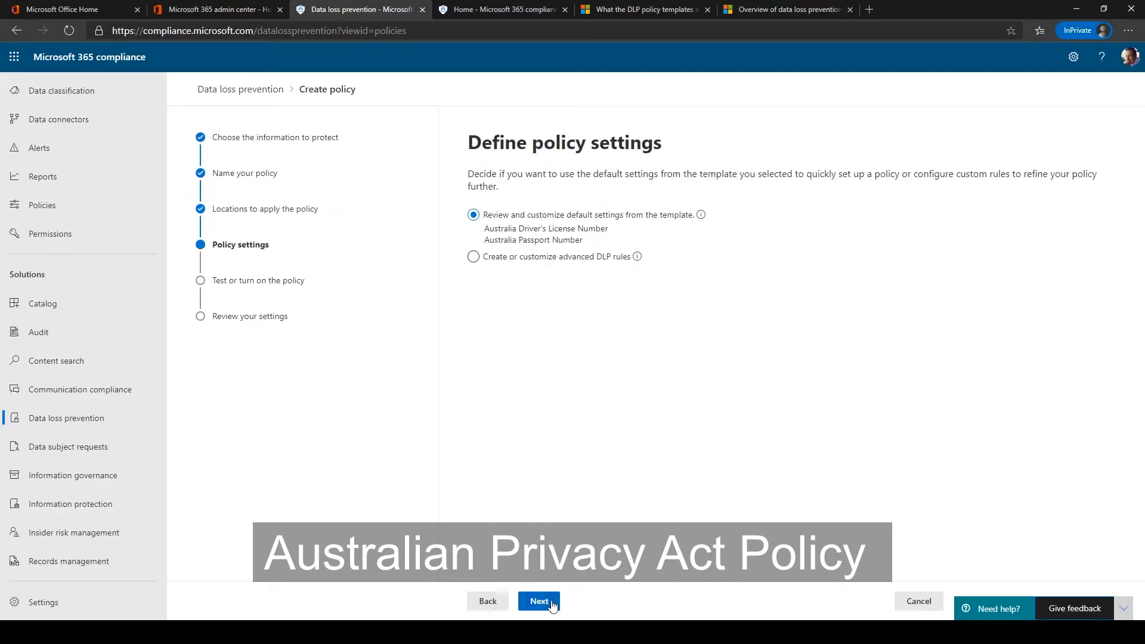
pyautogui.click(540, 601)
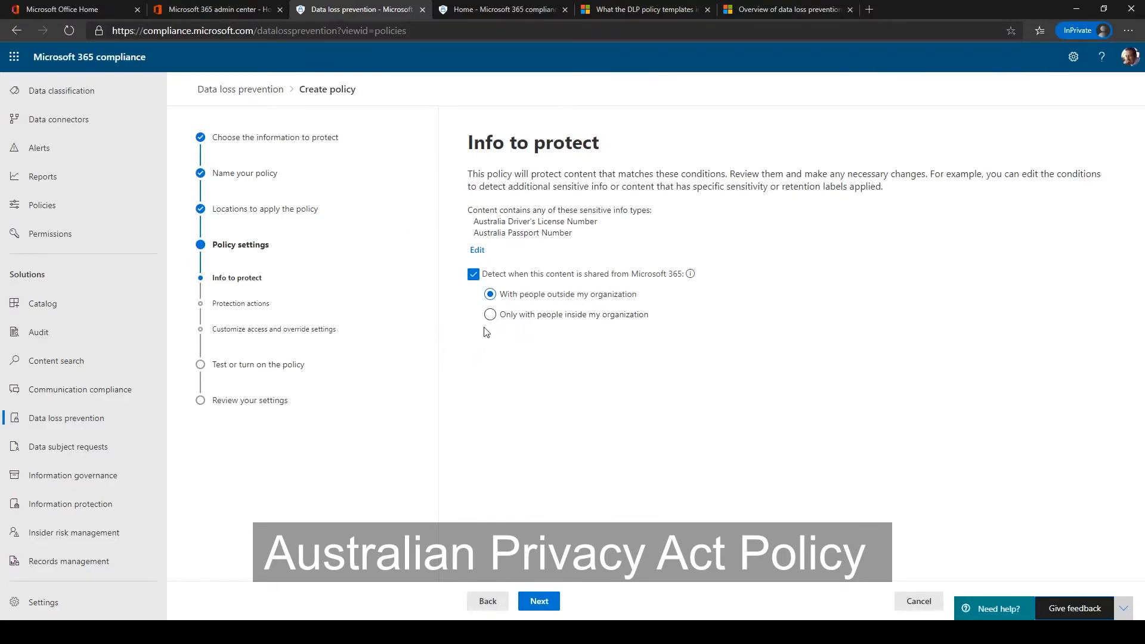
pyautogui.click(538, 603)
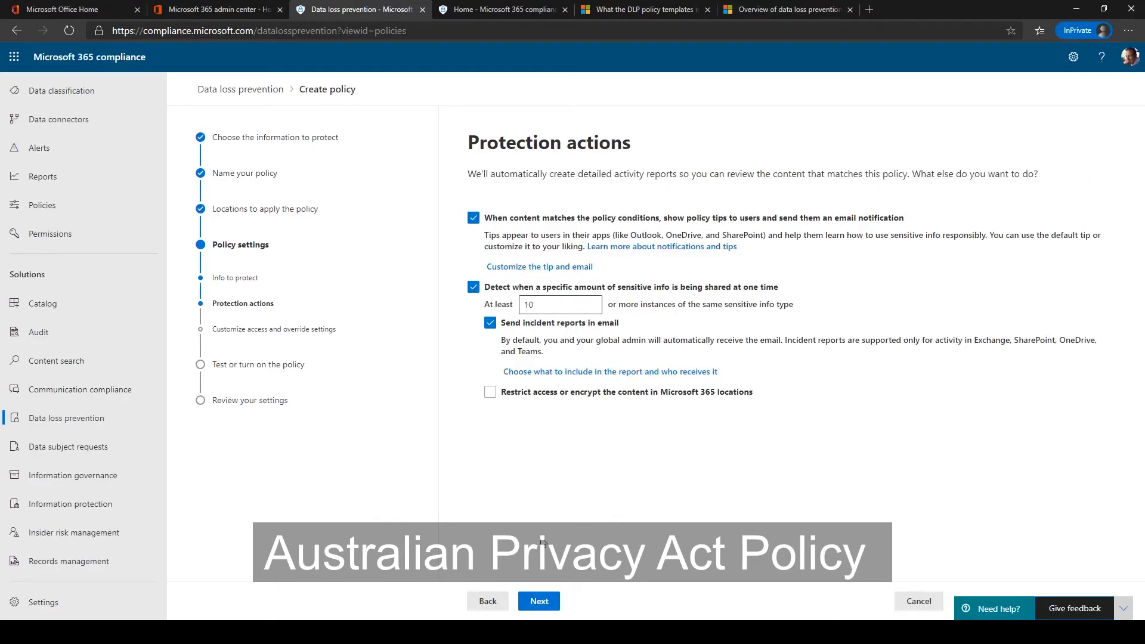
pyautogui.click(543, 607)
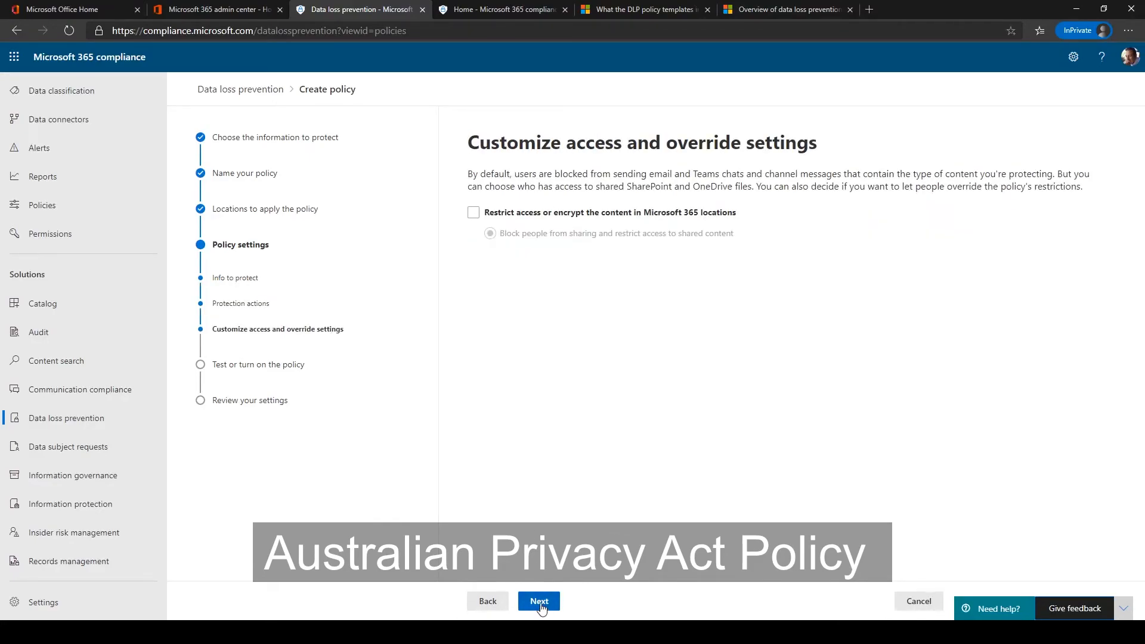
pyautogui.click(542, 608)
# Set the Australia Privacy Act policy to turn on right away and submit it
pyautogui.click(523, 278)
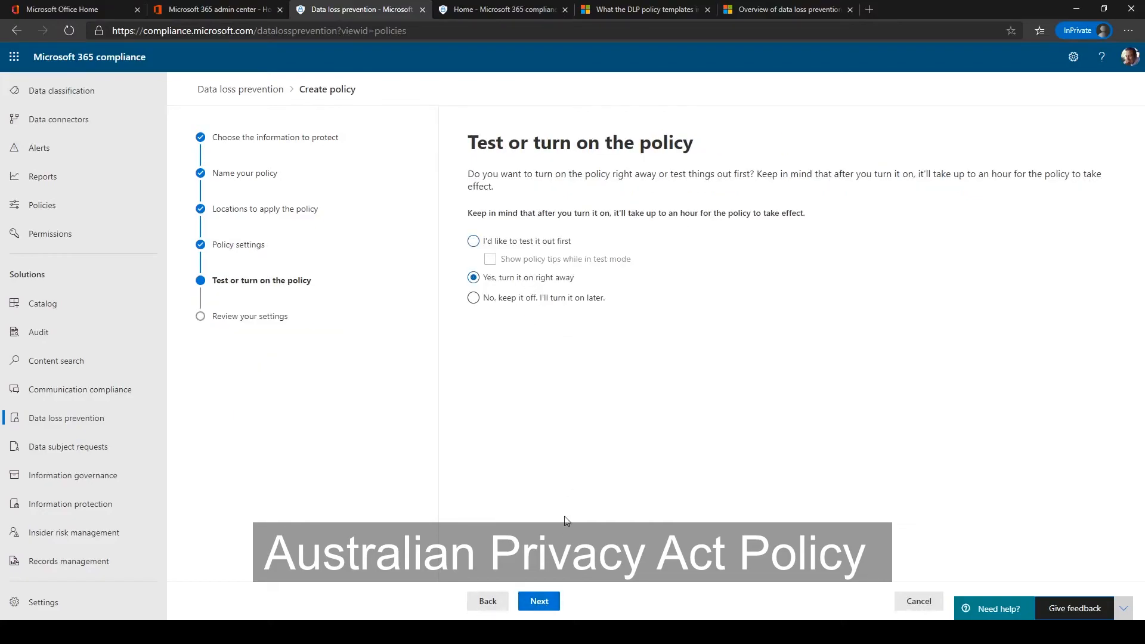
pyautogui.click(540, 602)
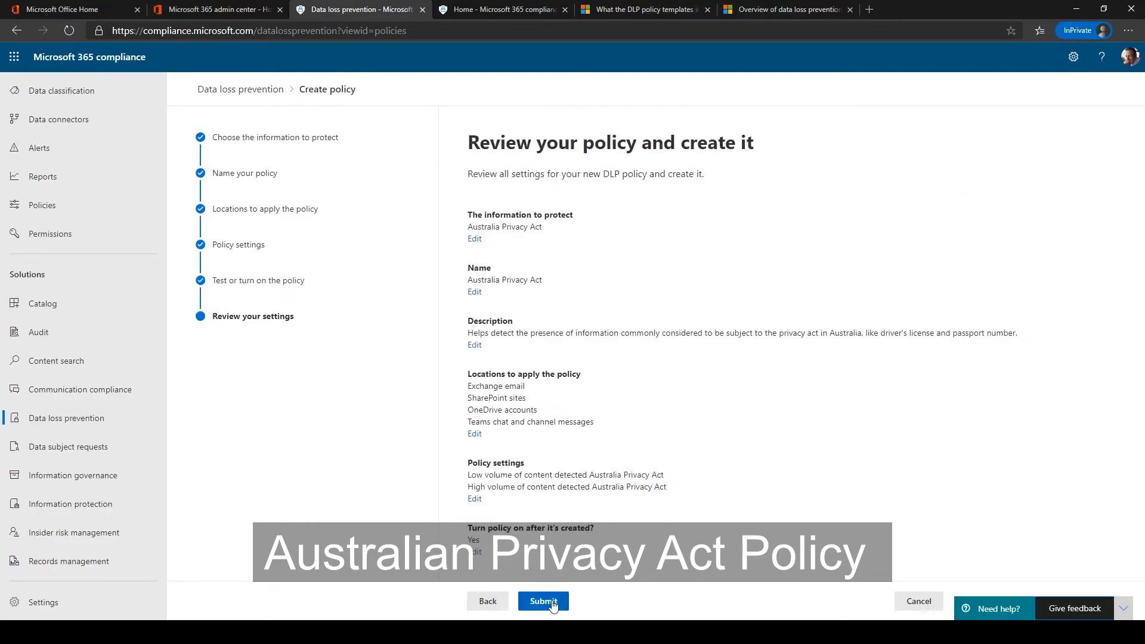
pyautogui.click(542, 604)
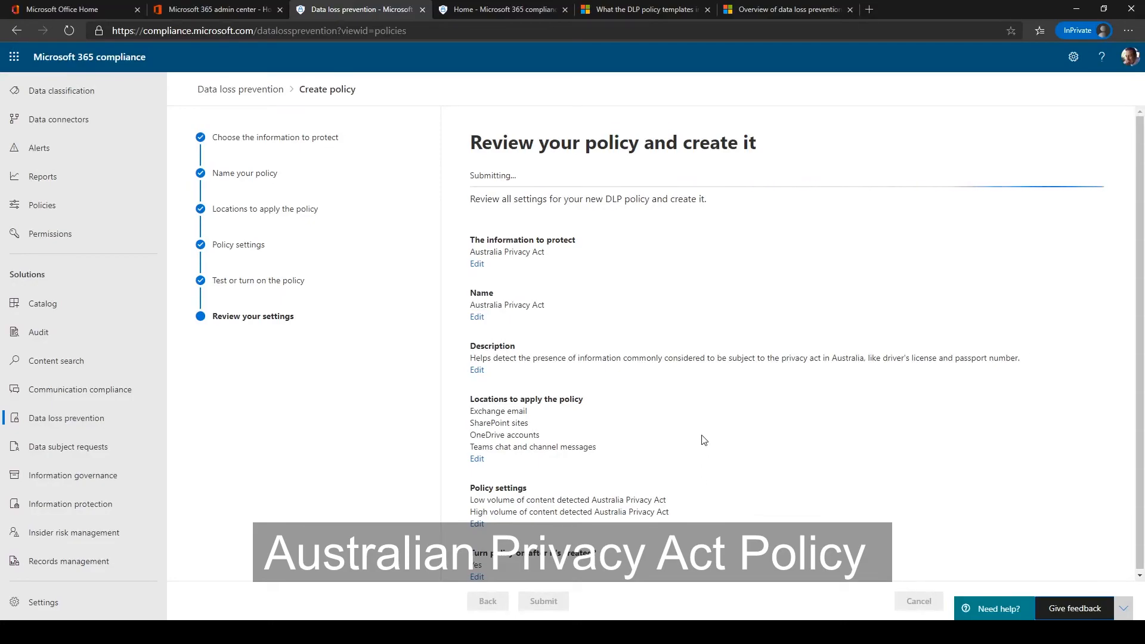